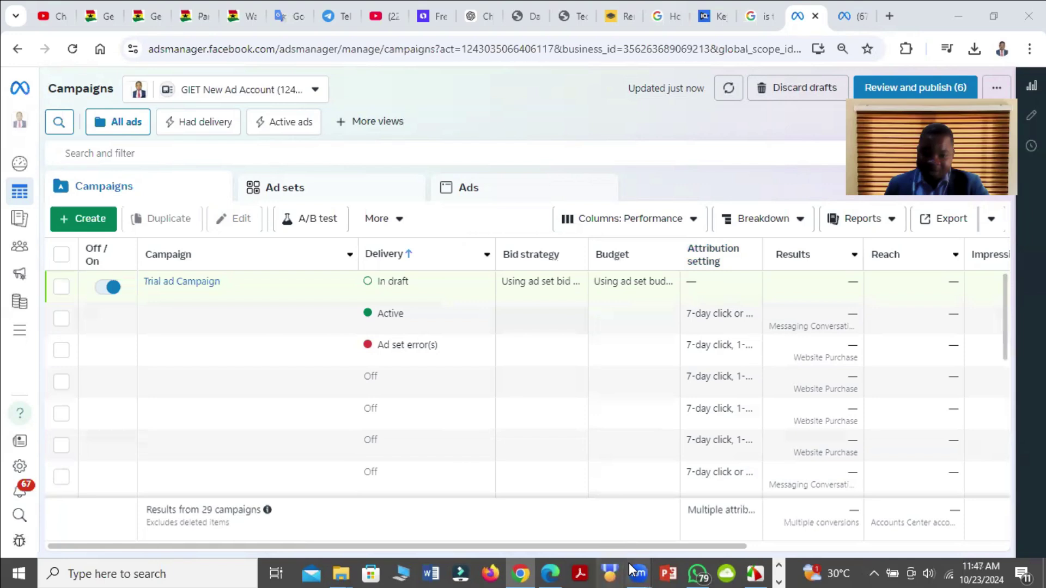
{"action": "left_click_drag", "start_coordinate": [643, 545], "coordinate": [780, 547]}
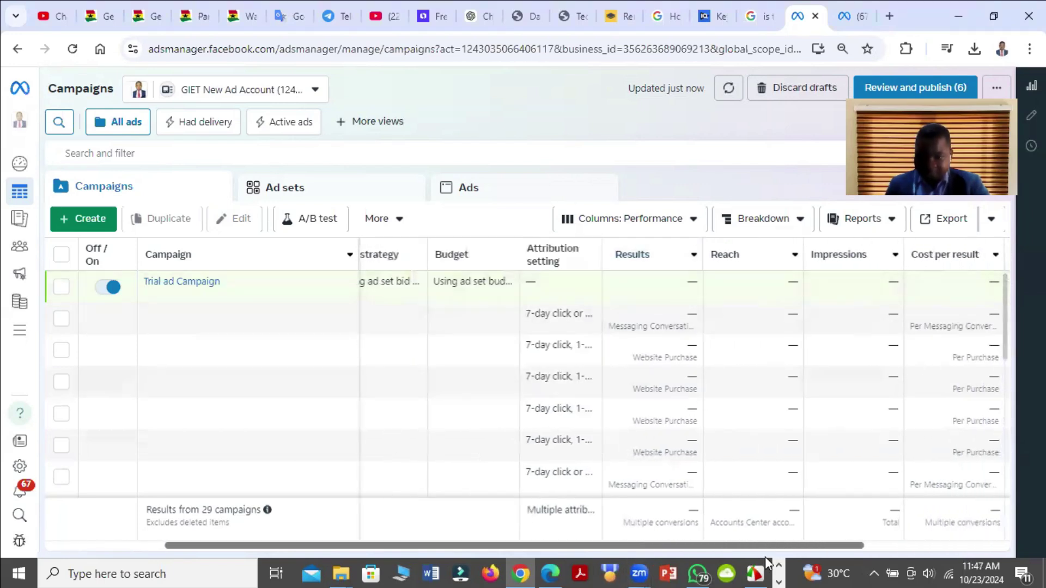
{"action": "left_click_drag", "start_coordinate": [798, 542], "coordinate": [838, 547]}
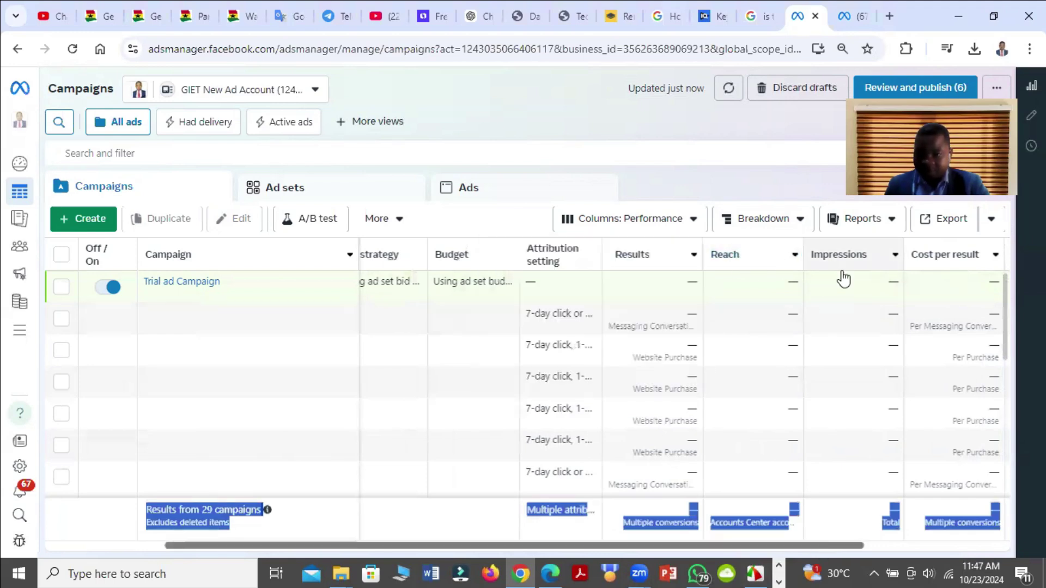
- Check the other campaign list briefly, then open Trial ad Campaign's New Sales Ad Set -2 settings
{"action": "left_click", "coordinate": [565, 113]}
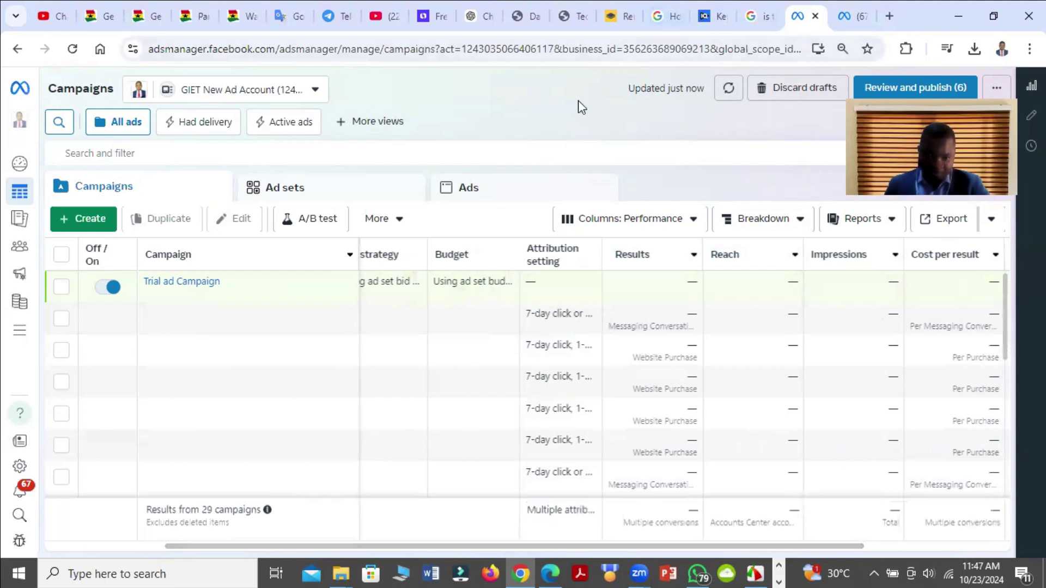
{"action": "left_click", "coordinate": [850, 16]}
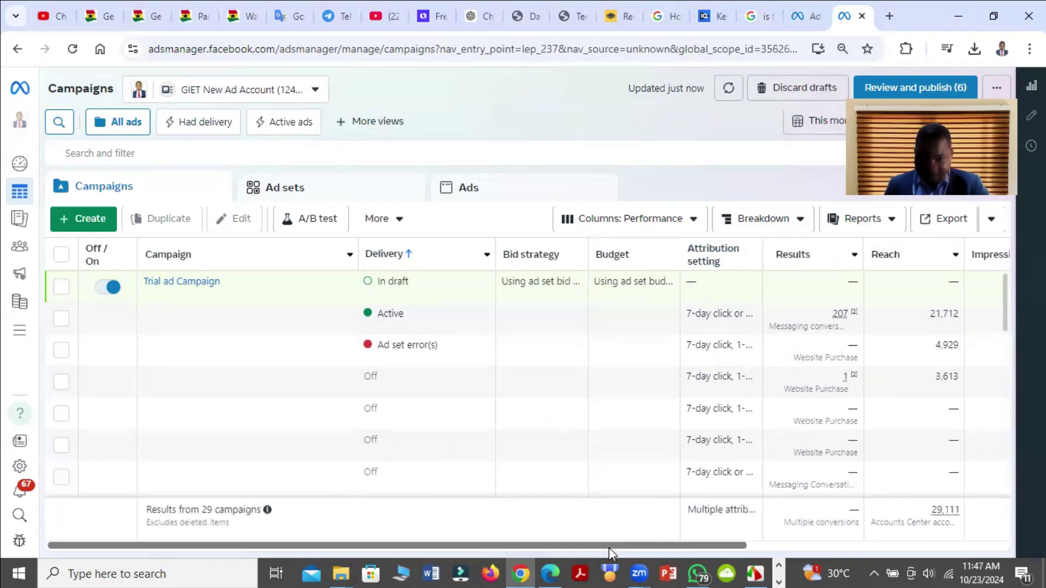
{"action": "left_click_drag", "start_coordinate": [609, 546], "coordinate": [765, 549]}
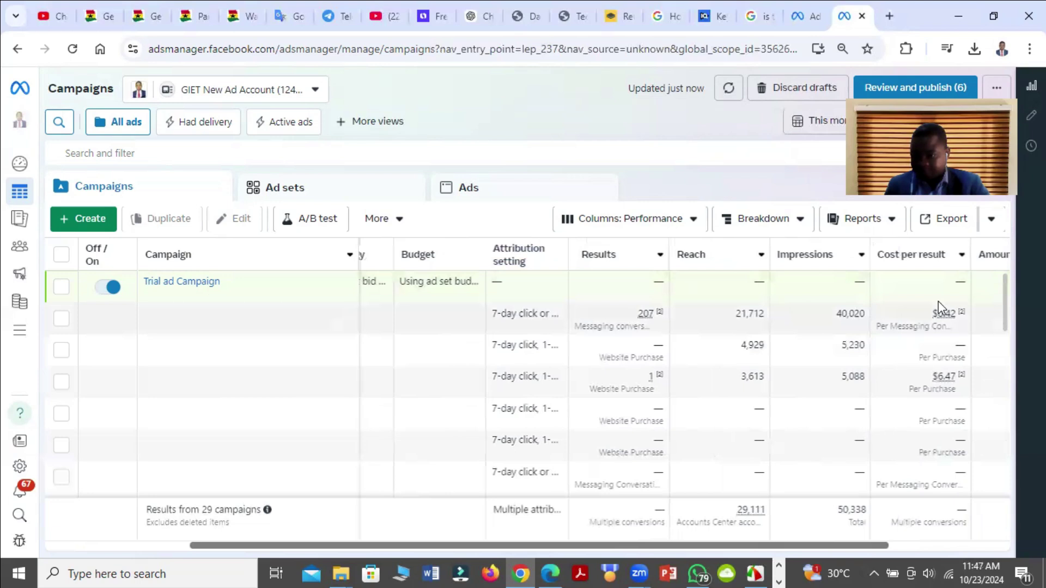
{"action": "left_click", "coordinate": [810, 10]}
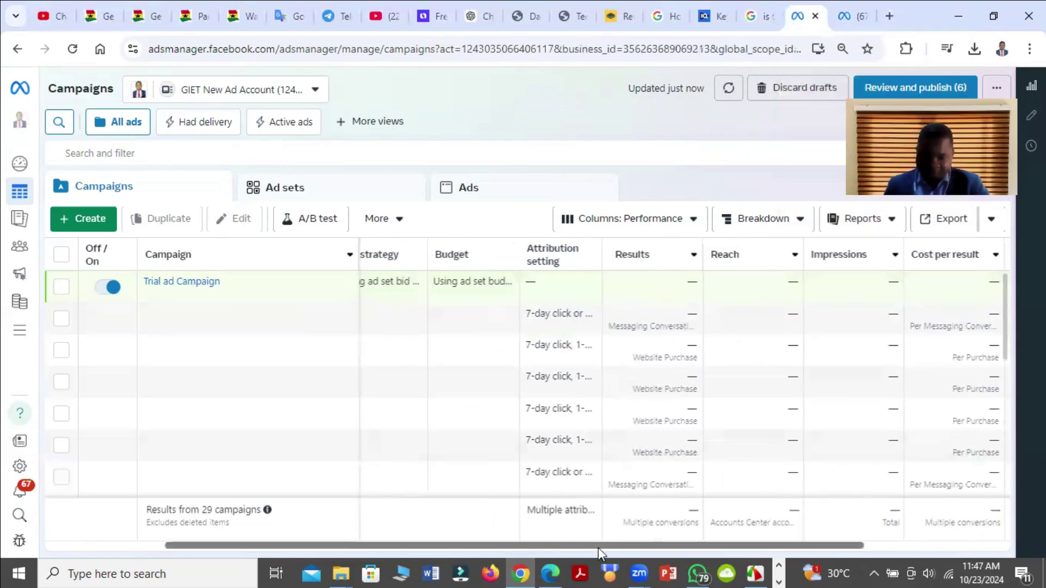
{"action": "left_click_drag", "start_coordinate": [598, 545], "coordinate": [276, 532]}
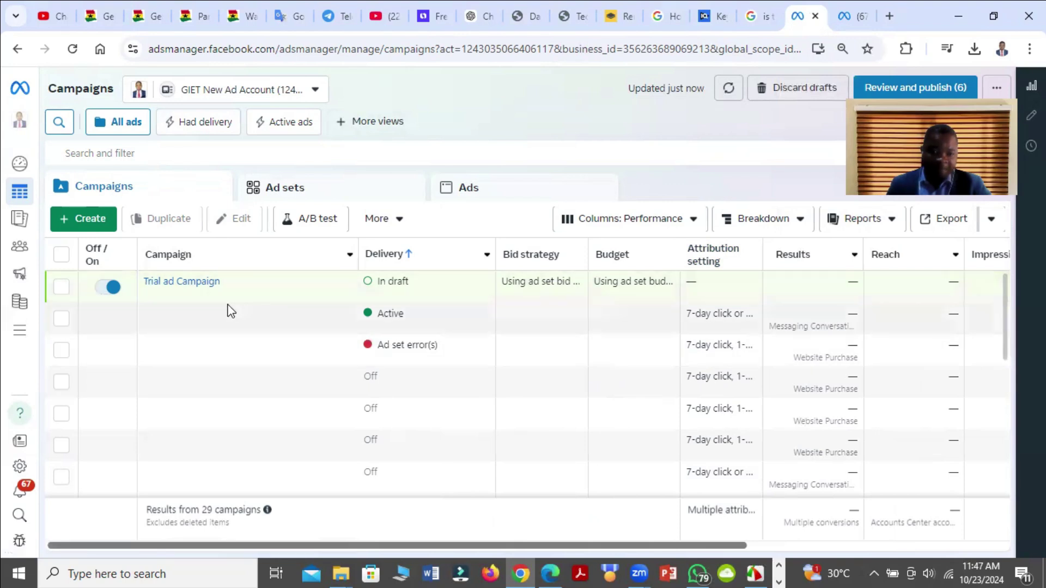
{"action": "mouse_move", "coordinate": [189, 286]}
{"action": "left_click", "coordinate": [213, 299]}
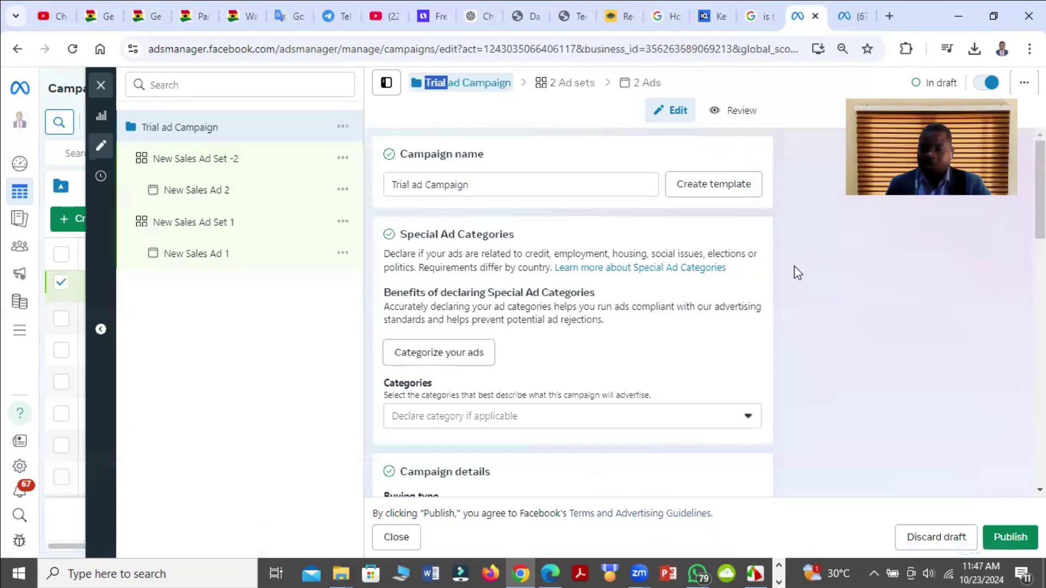
{"action": "left_click", "coordinate": [217, 167]}
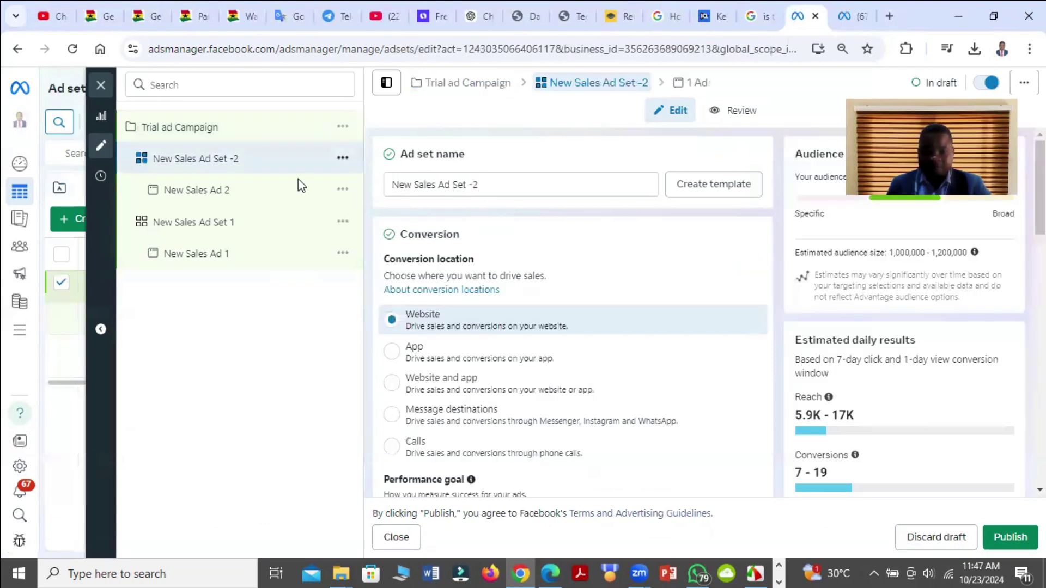
{"action": "scroll", "coordinate": [469, 336], "scroll_direction": "down", "scroll_amount": 2}
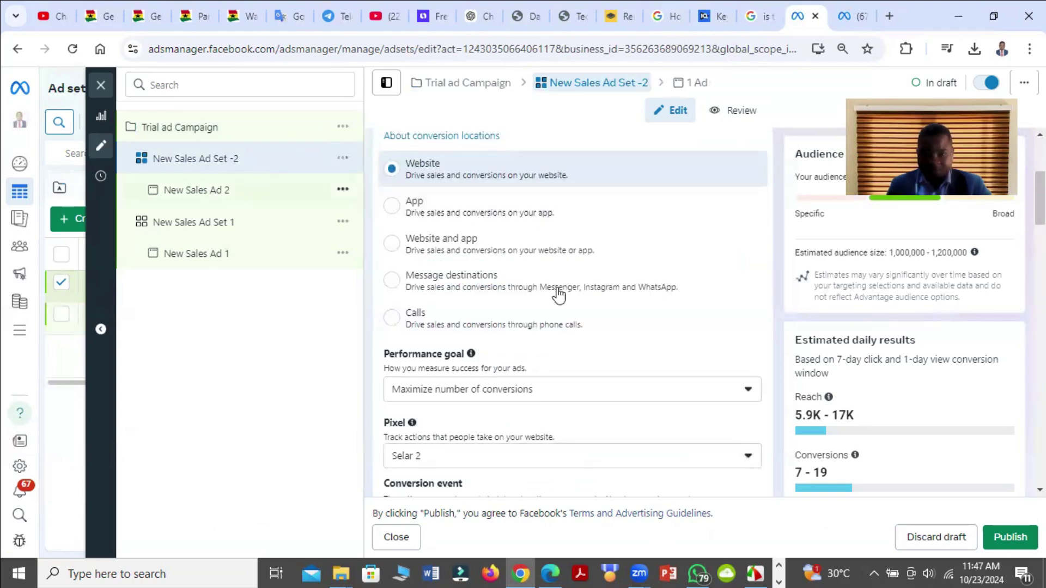
{"action": "scroll", "coordinate": [560, 293], "scroll_direction": "down", "scroll_amount": 3}
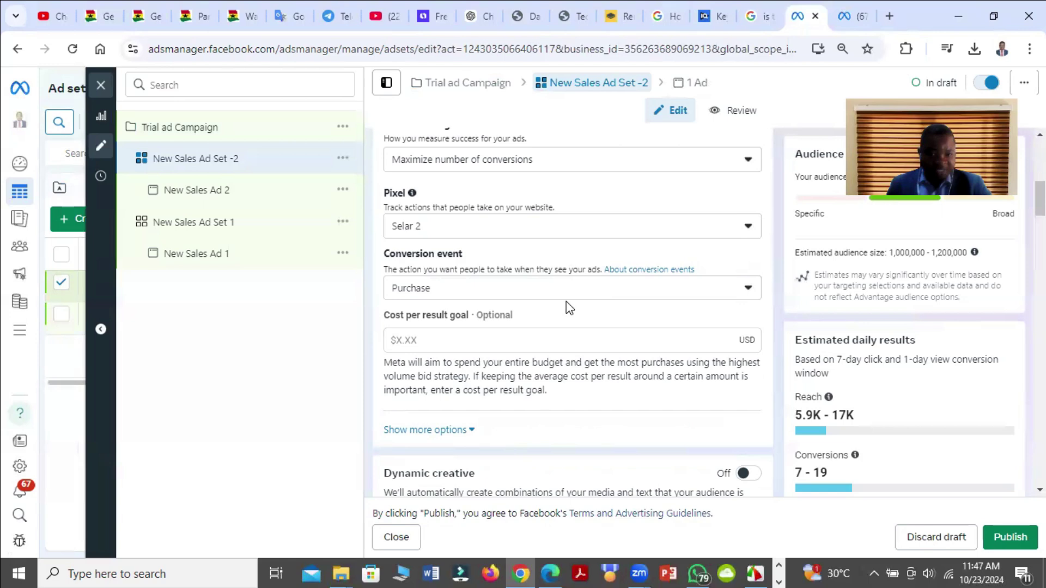
{"action": "scroll", "coordinate": [565, 304], "scroll_direction": "down", "scroll_amount": 3}
{"action": "scroll", "coordinate": [569, 308], "scroll_direction": "down", "scroll_amount": 2}
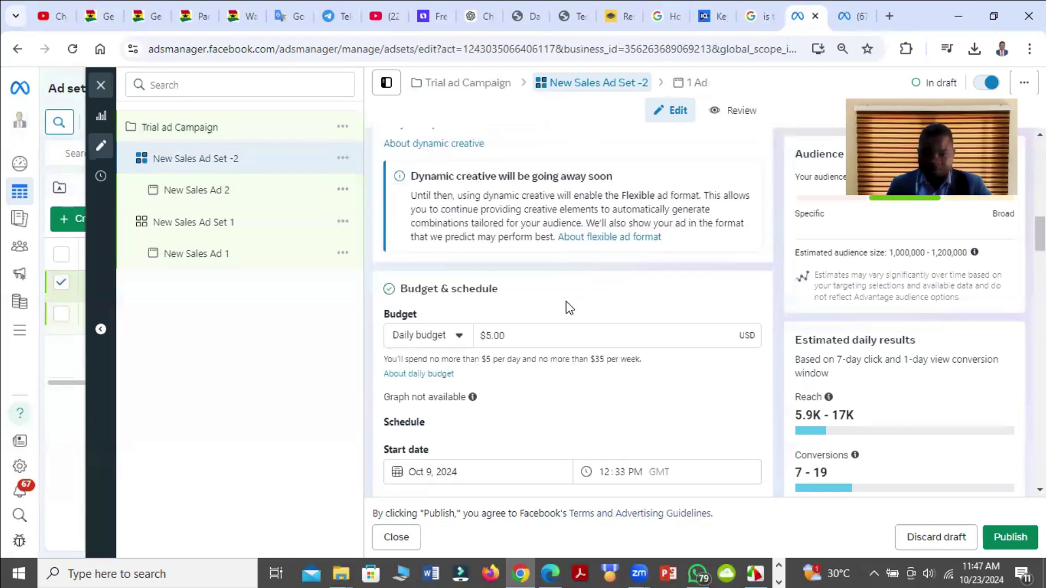
{"action": "scroll", "coordinate": [569, 307], "scroll_direction": "down", "scroll_amount": 1}
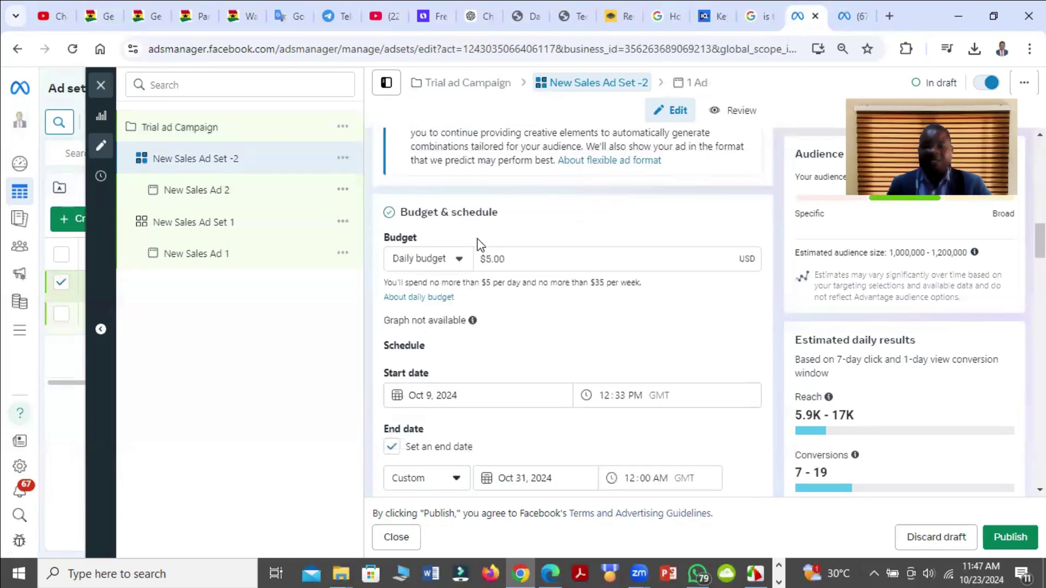
{"action": "scroll", "coordinate": [675, 349], "scroll_direction": "down", "scroll_amount": 5}
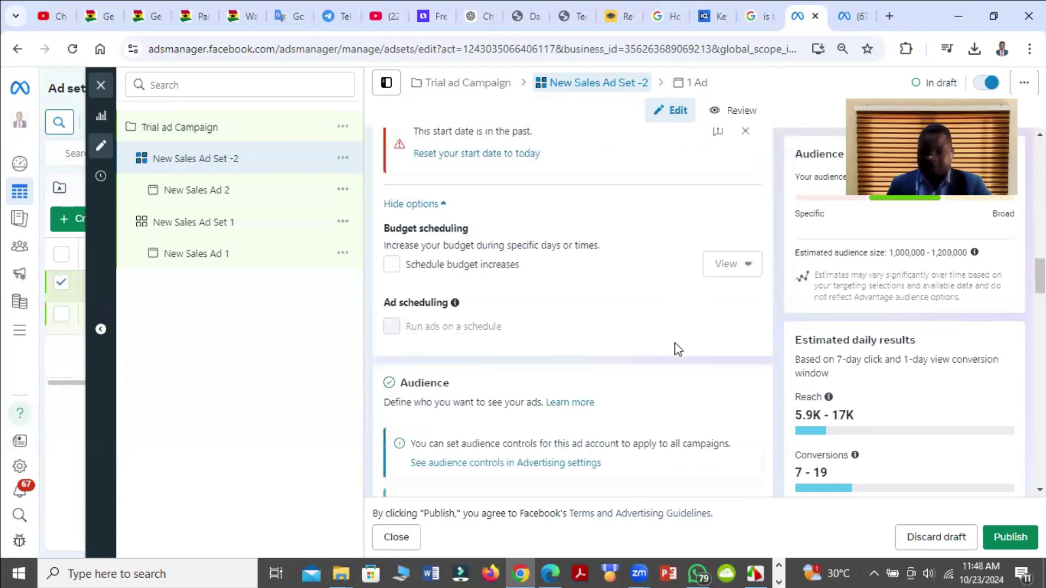
{"action": "scroll", "coordinate": [675, 349], "scroll_direction": "down", "scroll_amount": 4}
{"action": "scroll", "coordinate": [676, 349], "scroll_direction": "down", "scroll_amount": 3}
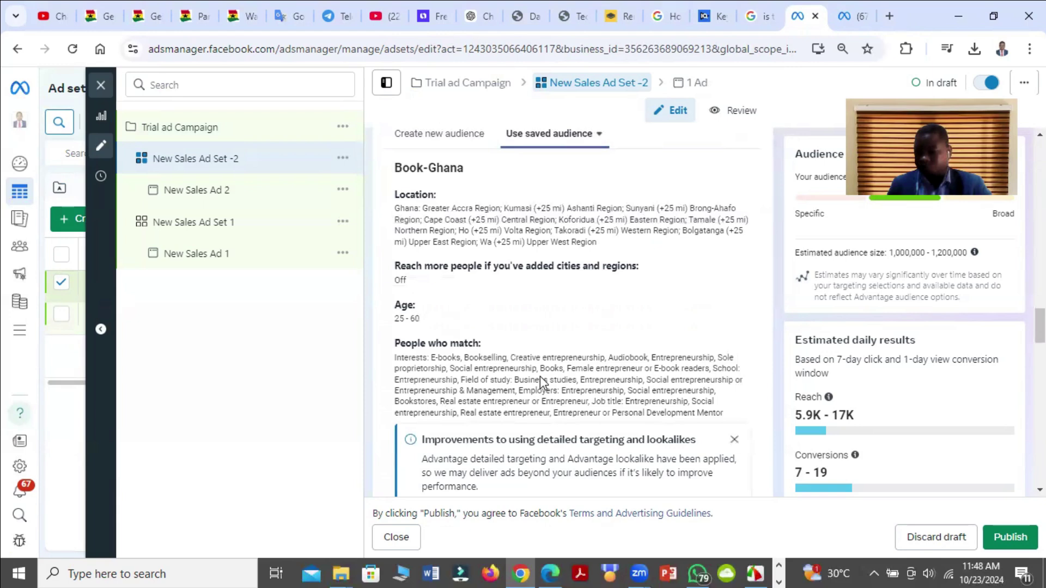
{"action": "scroll", "coordinate": [855, 417], "scroll_direction": "down", "scroll_amount": 3}
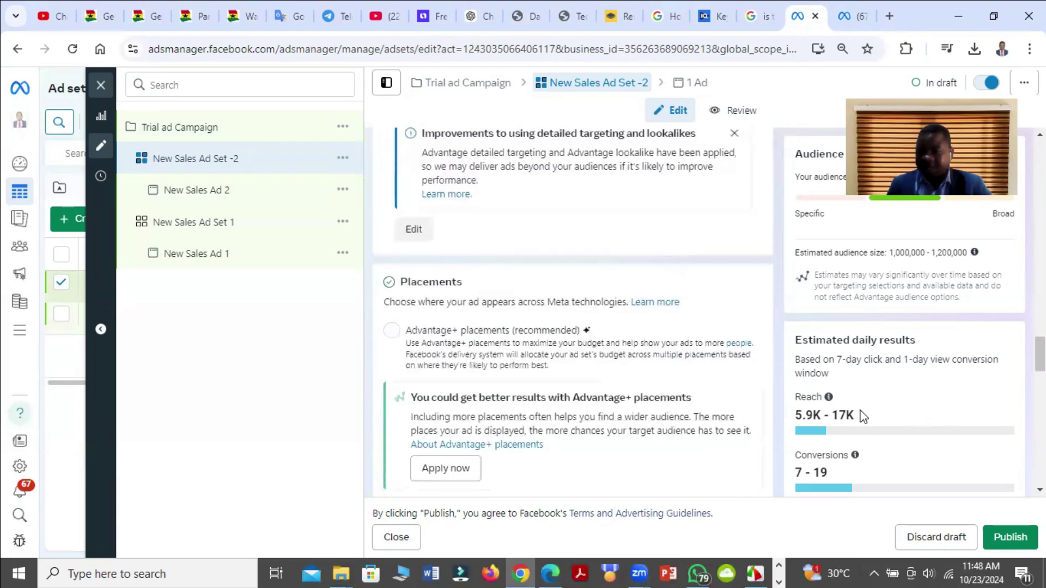
{"action": "scroll", "coordinate": [863, 416], "scroll_direction": "down", "scroll_amount": 3}
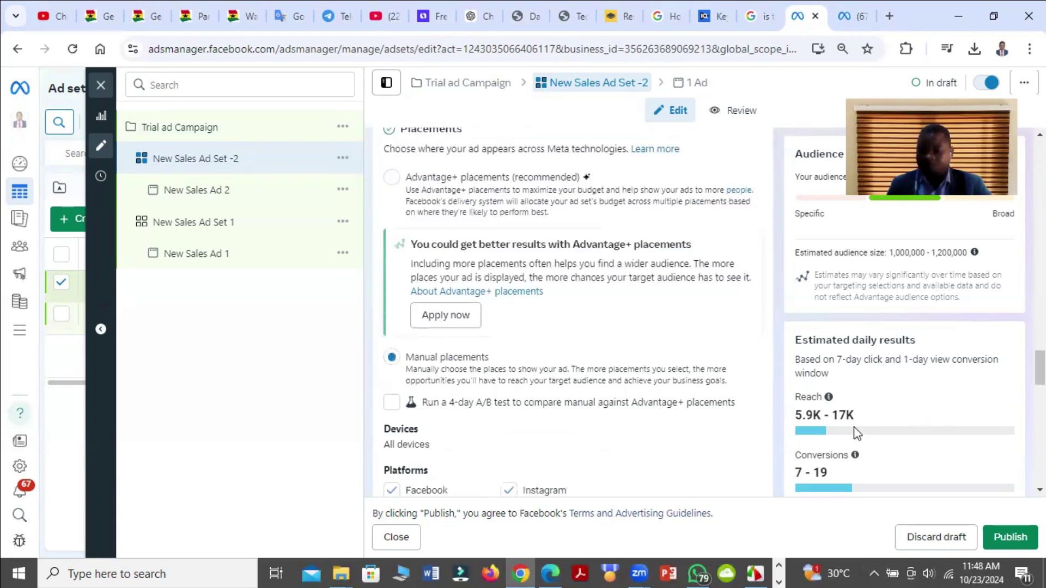
{"action": "scroll", "coordinate": [857, 431], "scroll_direction": "down", "scroll_amount": 1}
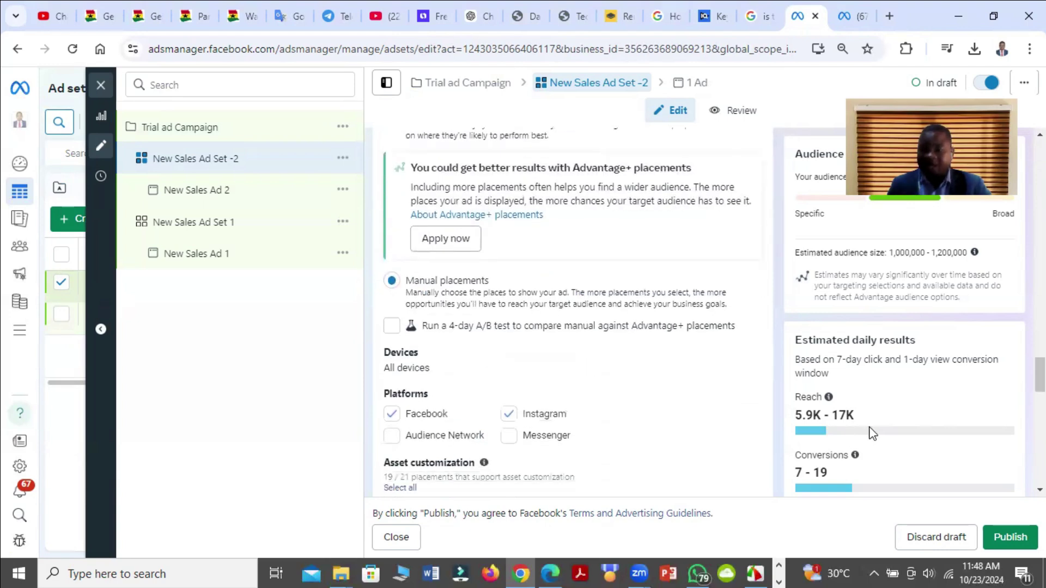
{"action": "scroll", "coordinate": [816, 412], "scroll_direction": "down", "scroll_amount": 1}
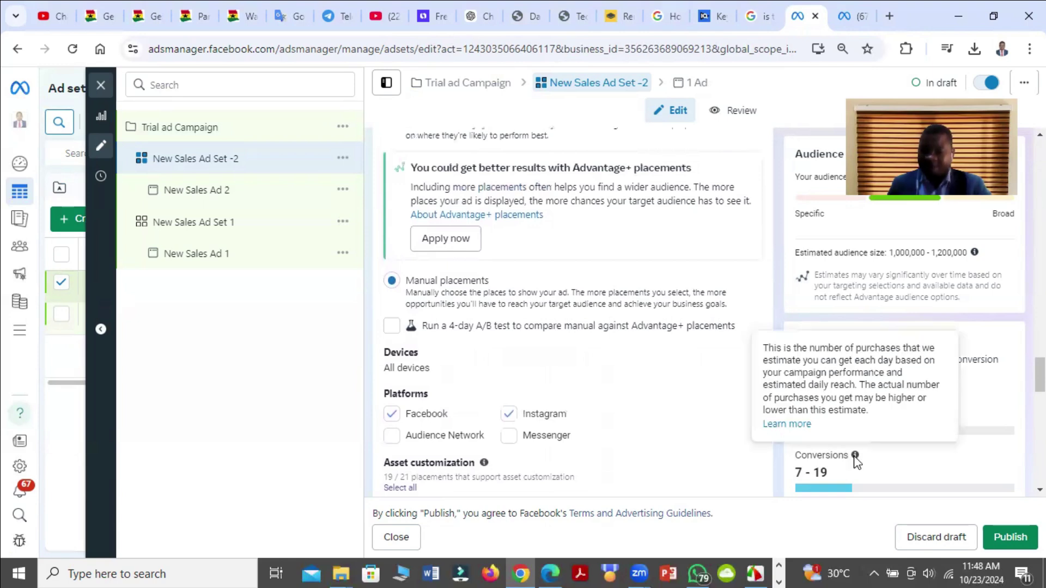
{"action": "scroll", "coordinate": [561, 318], "scroll_direction": "up", "scroll_amount": 4}
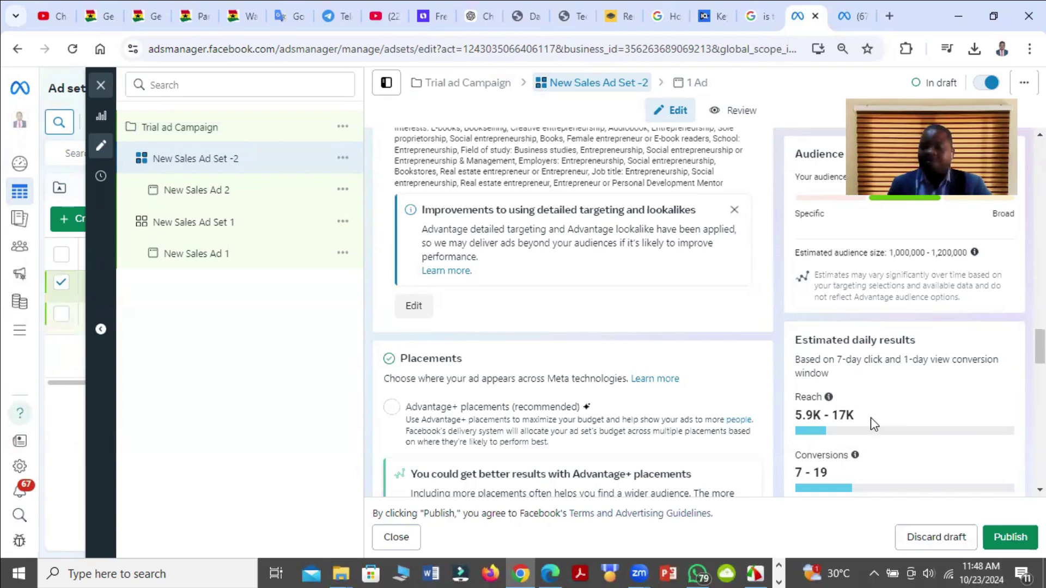
{"action": "scroll", "coordinate": [885, 446], "scroll_direction": "down", "scroll_amount": 1}
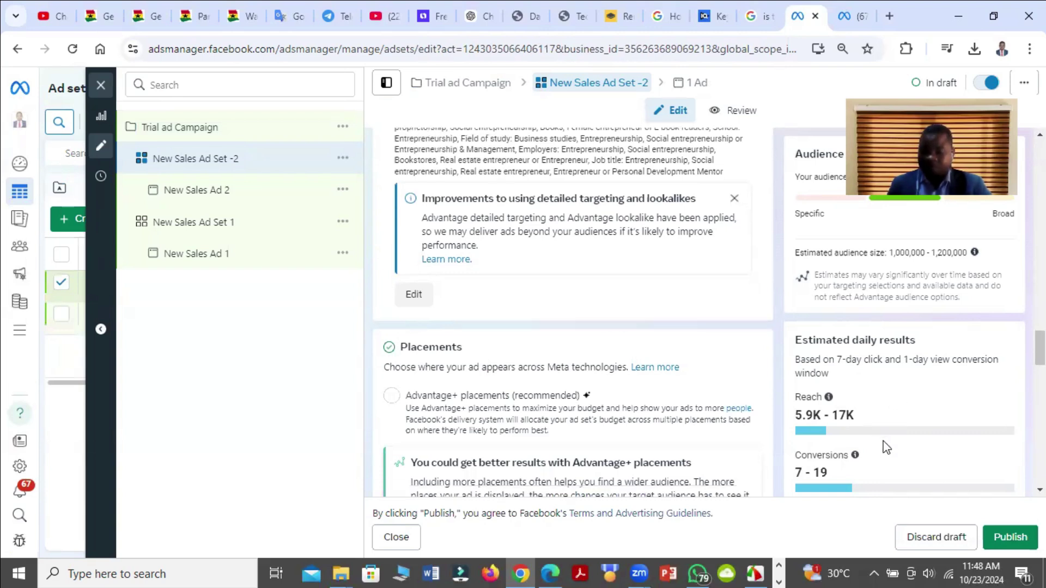
{"action": "scroll", "coordinate": [884, 446], "scroll_direction": "down", "scroll_amount": 4}
{"action": "scroll", "coordinate": [915, 455], "scroll_direction": "down", "scroll_amount": 5}
{"action": "scroll", "coordinate": [948, 462], "scroll_direction": "down", "scroll_amount": 3}
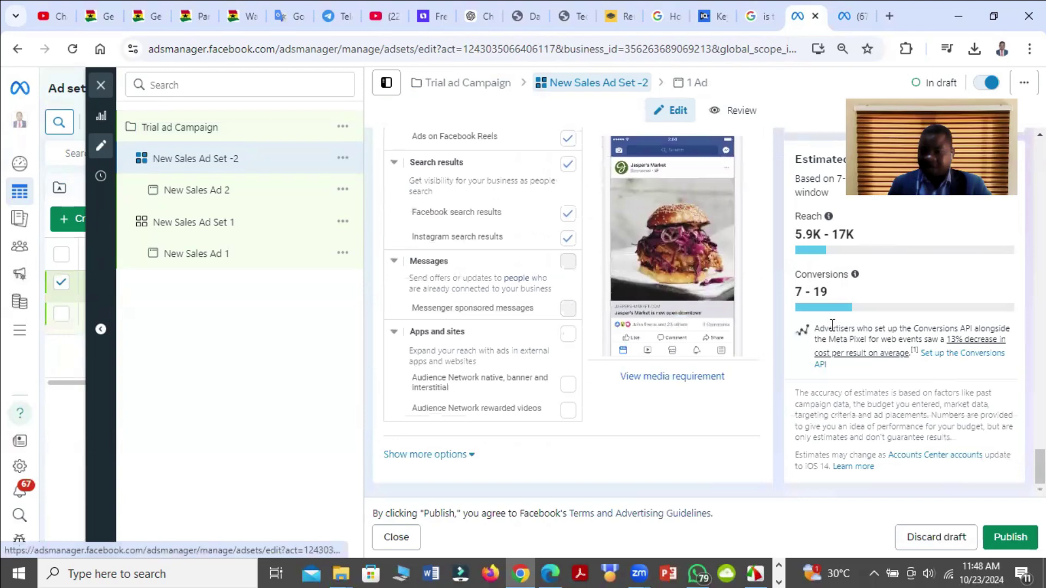
{"action": "scroll", "coordinate": [832, 325], "scroll_direction": "up", "scroll_amount": 5}
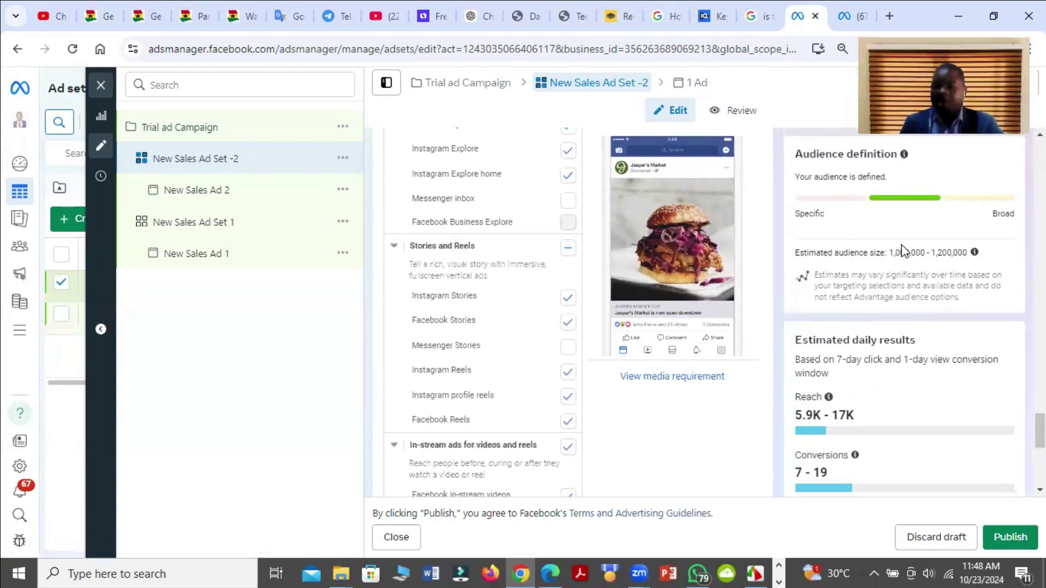
{"action": "scroll", "coordinate": [528, 270], "scroll_direction": "up", "scroll_amount": 5}
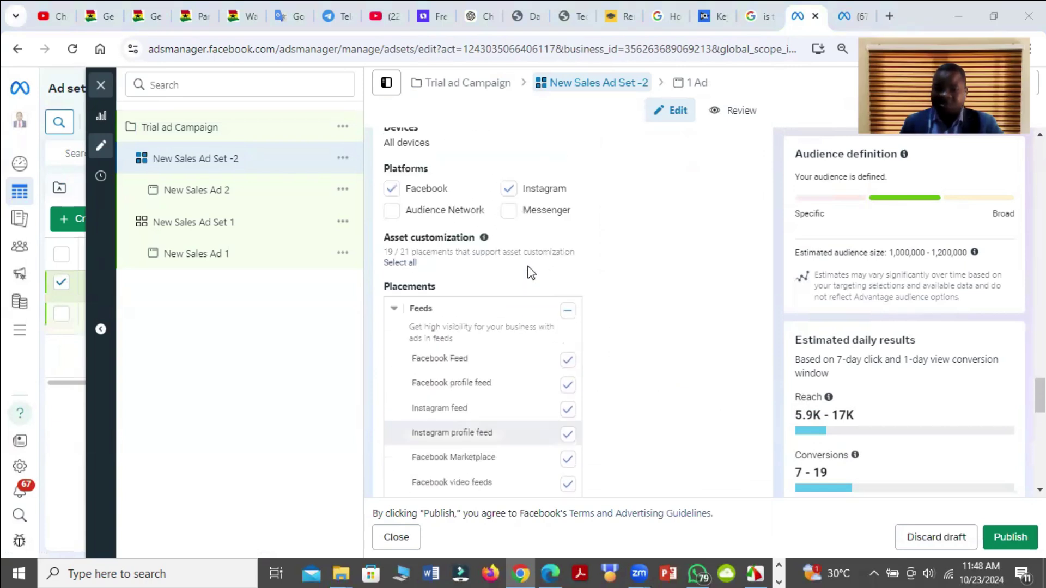
{"action": "scroll", "coordinate": [528, 271], "scroll_direction": "up", "scroll_amount": 5}
{"action": "scroll", "coordinate": [527, 273], "scroll_direction": "up", "scroll_amount": 5}
{"action": "scroll", "coordinate": [528, 271], "scroll_direction": "up", "scroll_amount": 1}
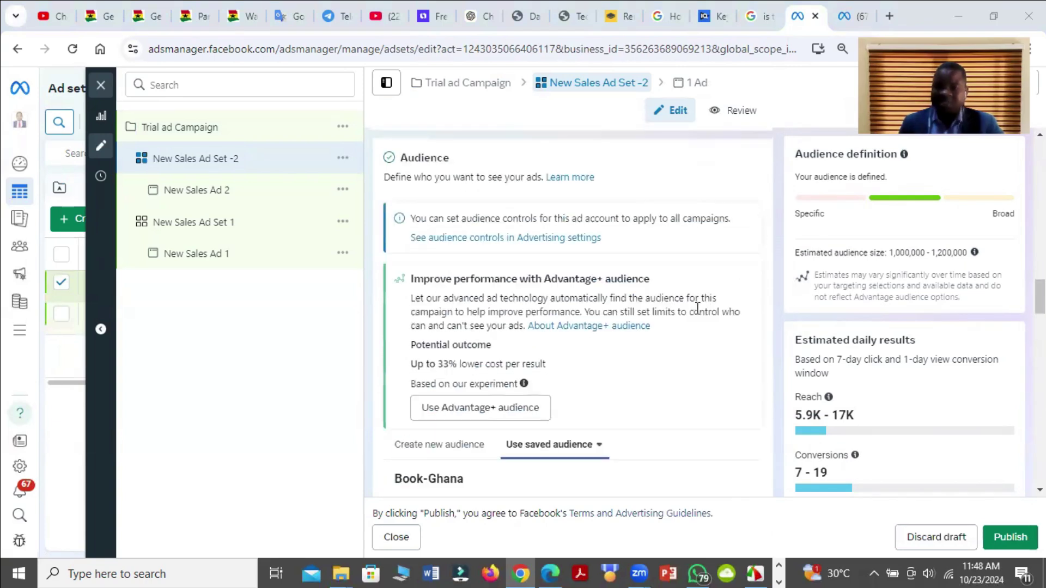
{"action": "scroll", "coordinate": [654, 324], "scroll_direction": "up", "scroll_amount": 5}
{"action": "scroll", "coordinate": [596, 315], "scroll_direction": "up", "scroll_amount": 3}
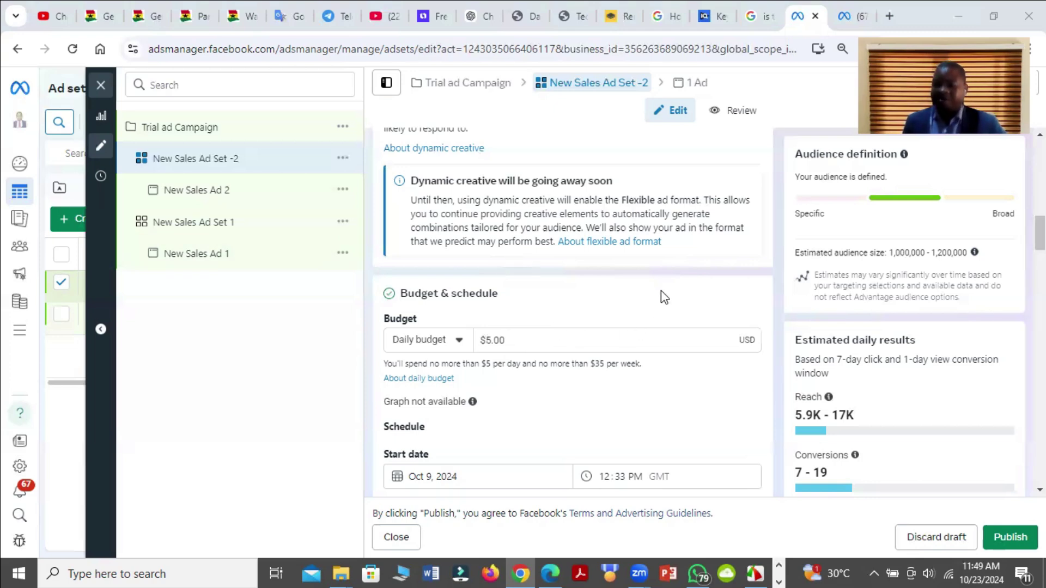
{"action": "scroll", "coordinate": [614, 300], "scroll_direction": "down", "scroll_amount": 1}
{"action": "scroll", "coordinate": [614, 295], "scroll_direction": "down", "scroll_amount": 3}
{"action": "scroll", "coordinate": [581, 287], "scroll_direction": "down", "scroll_amount": 2}
{"action": "scroll", "coordinate": [580, 287], "scroll_direction": "down", "scroll_amount": 5}
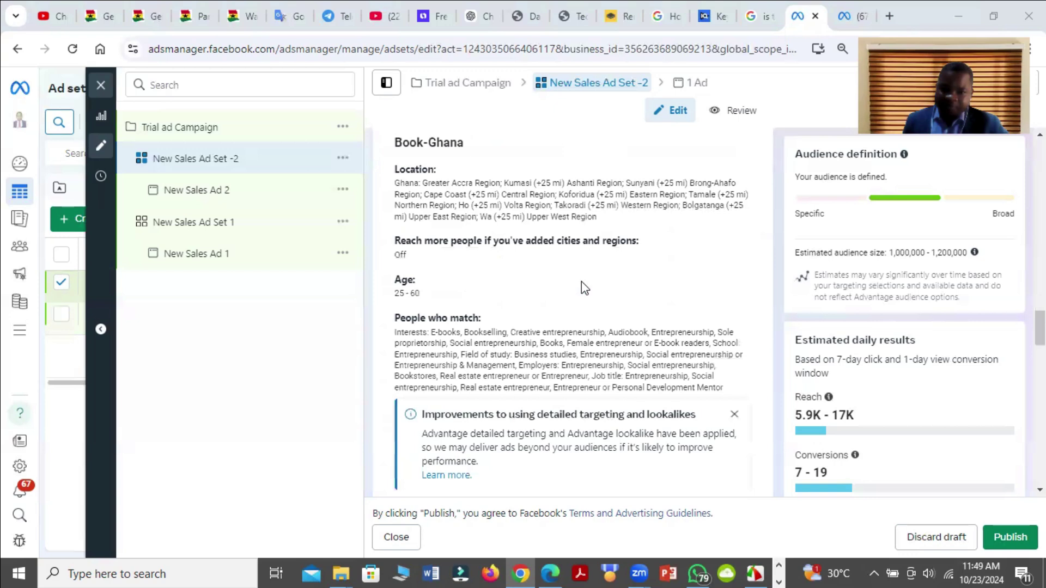
{"action": "scroll", "coordinate": [584, 288], "scroll_direction": "down", "scroll_amount": 3}
{"action": "scroll", "coordinate": [588, 288], "scroll_direction": "down", "scroll_amount": 1}
{"action": "scroll", "coordinate": [588, 288], "scroll_direction": "down", "scroll_amount": 4}
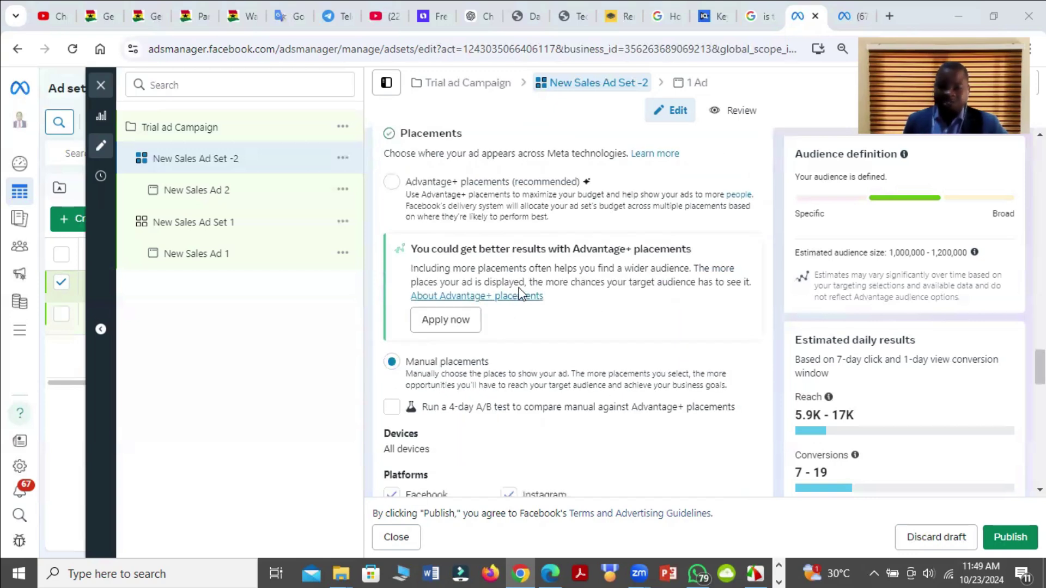
{"action": "scroll", "coordinate": [525, 279], "scroll_direction": "up", "scroll_amount": 3}
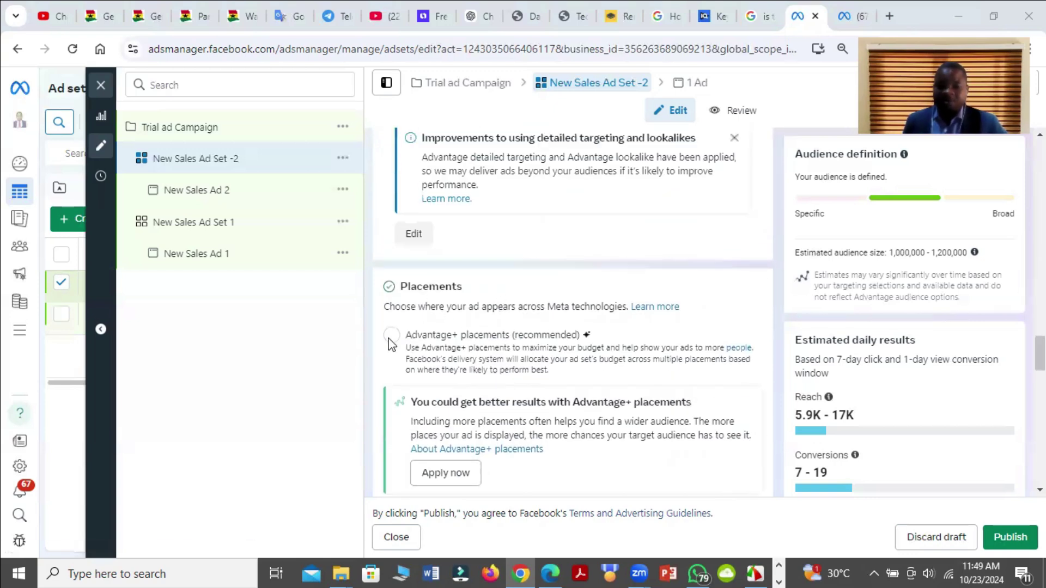
{"action": "scroll", "coordinate": [456, 327], "scroll_direction": "down", "scroll_amount": 3}
{"action": "scroll", "coordinate": [445, 311], "scroll_direction": "down", "scroll_amount": 1}
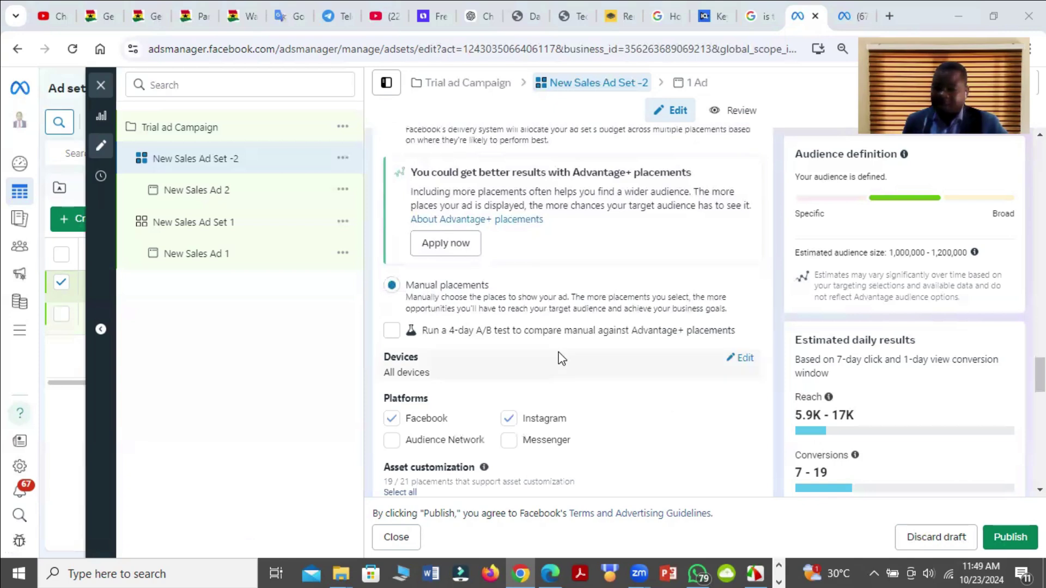
{"action": "scroll", "coordinate": [551, 362], "scroll_direction": "down", "scroll_amount": 2}
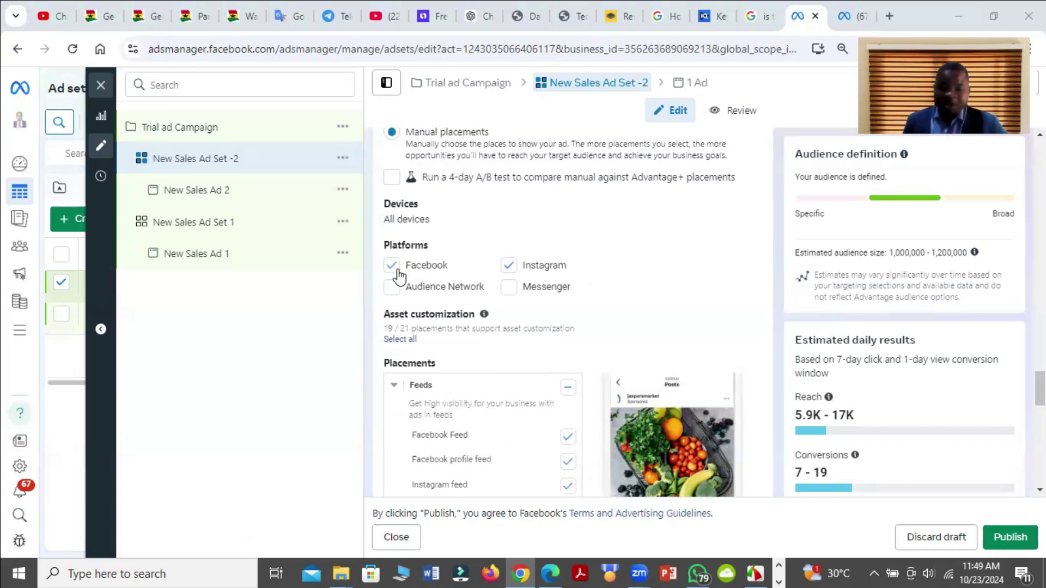
{"action": "scroll", "coordinate": [539, 324], "scroll_direction": "down", "scroll_amount": 2}
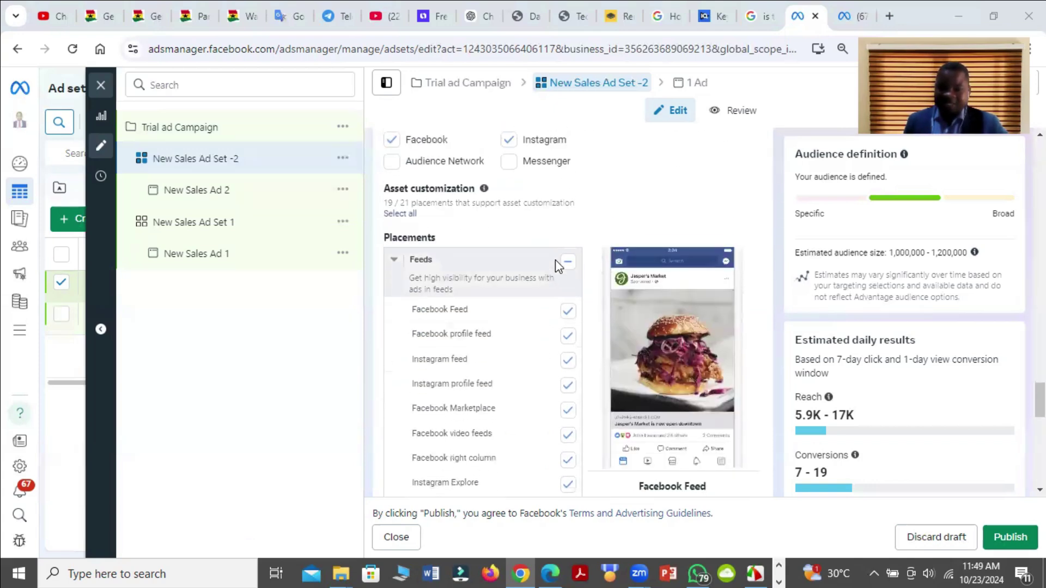
{"action": "scroll", "coordinate": [563, 258], "scroll_direction": "up", "scroll_amount": 1}
{"action": "scroll", "coordinate": [455, 218], "scroll_direction": "up", "scroll_amount": 2}
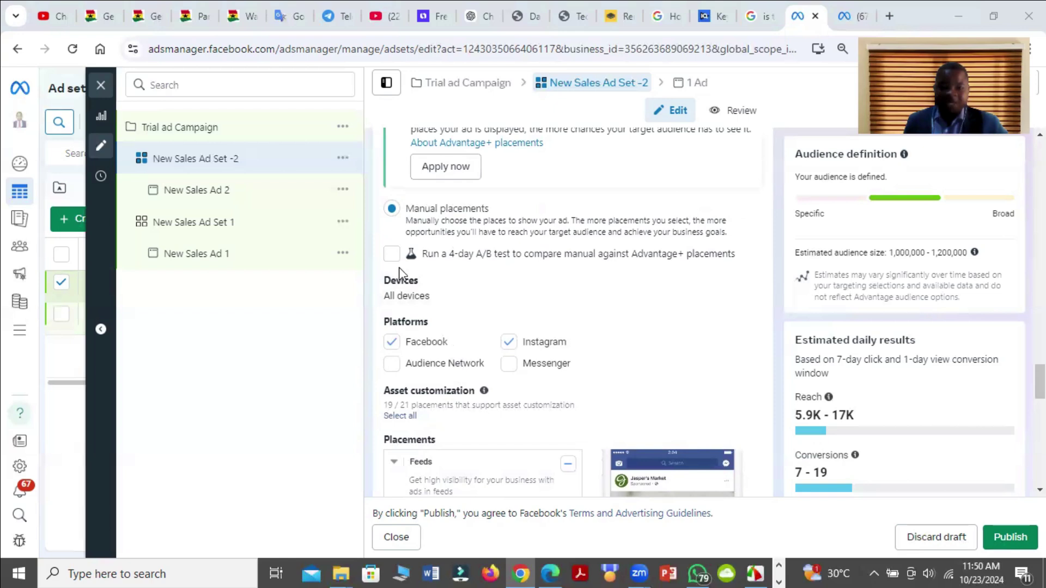
{"action": "scroll", "coordinate": [398, 274], "scroll_direction": "up", "scroll_amount": 1}
{"action": "scroll", "coordinate": [405, 274], "scroll_direction": "up", "scroll_amount": 1}
{"action": "scroll", "coordinate": [421, 273], "scroll_direction": "up", "scroll_amount": 1}
{"action": "scroll", "coordinate": [376, 250], "scroll_direction": "down", "scroll_amount": 2}
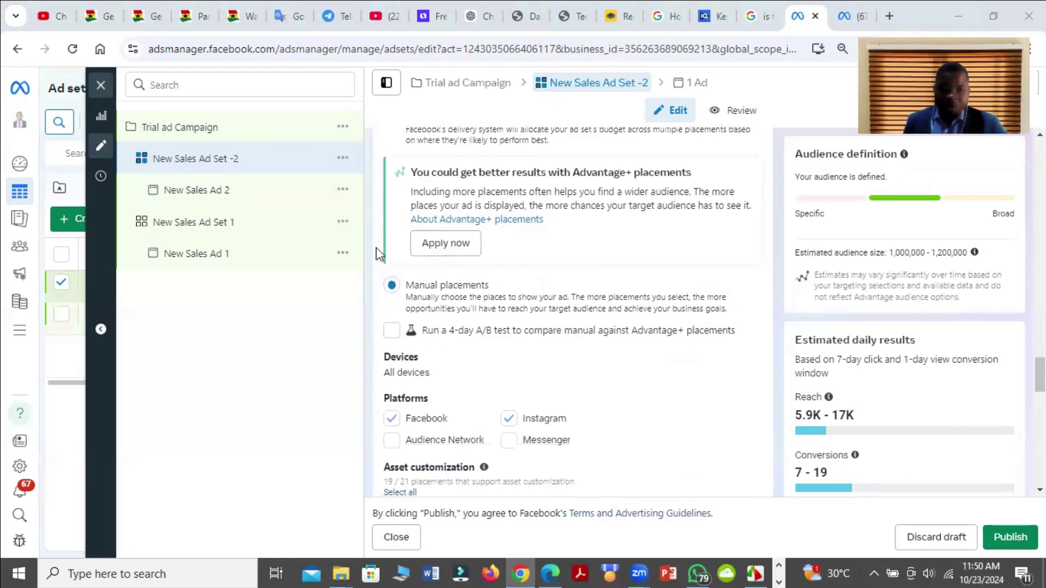
{"action": "scroll", "coordinate": [384, 286], "scroll_direction": "down", "scroll_amount": 3}
{"action": "scroll", "coordinate": [413, 221], "scroll_direction": "up", "scroll_amount": 1}
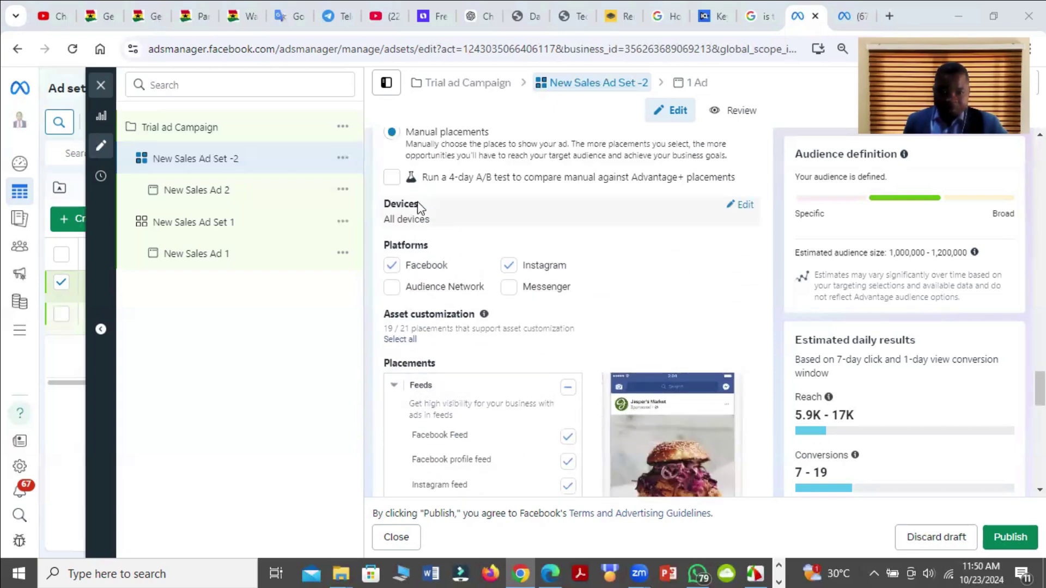
{"action": "scroll", "coordinate": [425, 237], "scroll_direction": "up", "scroll_amount": 2}
{"action": "scroll", "coordinate": [447, 359], "scroll_direction": "up", "scroll_amount": 1}
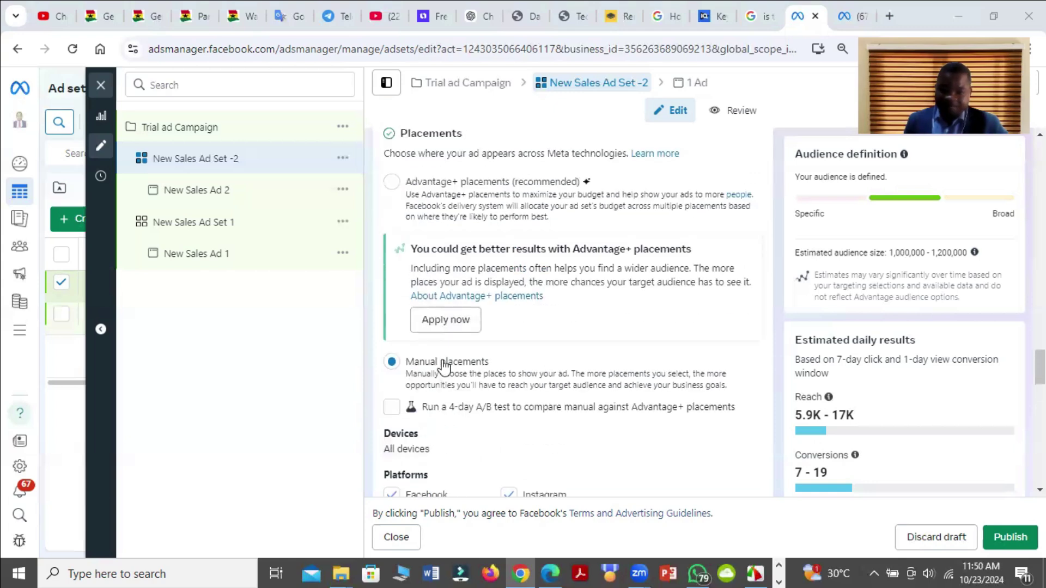
{"action": "scroll", "coordinate": [450, 363], "scroll_direction": "down", "scroll_amount": 3}
{"action": "scroll", "coordinate": [531, 351], "scroll_direction": "up", "scroll_amount": 2}
{"action": "scroll", "coordinate": [482, 296], "scroll_direction": "up", "scroll_amount": 1}
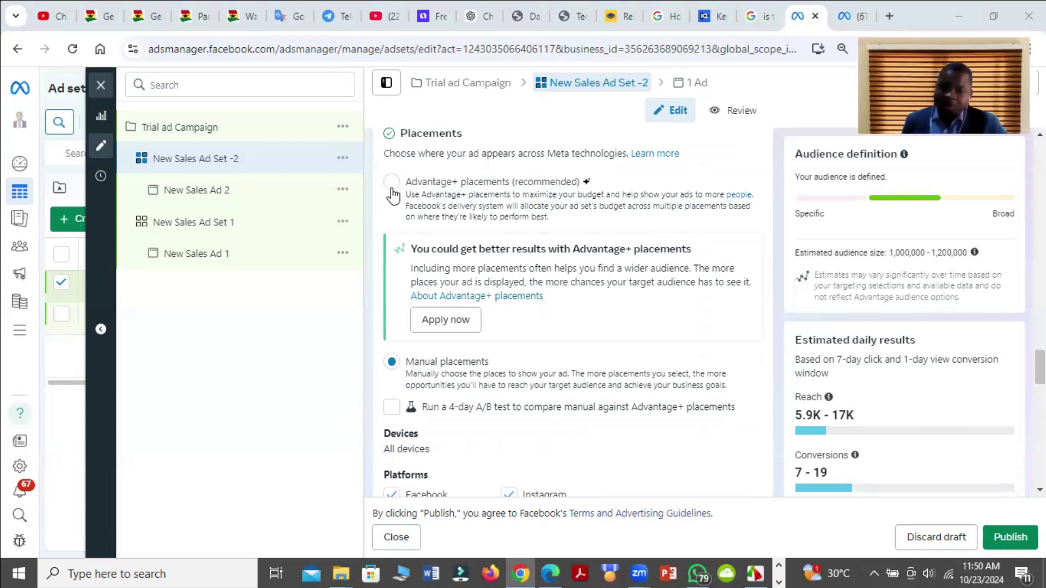
{"action": "scroll", "coordinate": [408, 308], "scroll_direction": "down", "scroll_amount": 3}
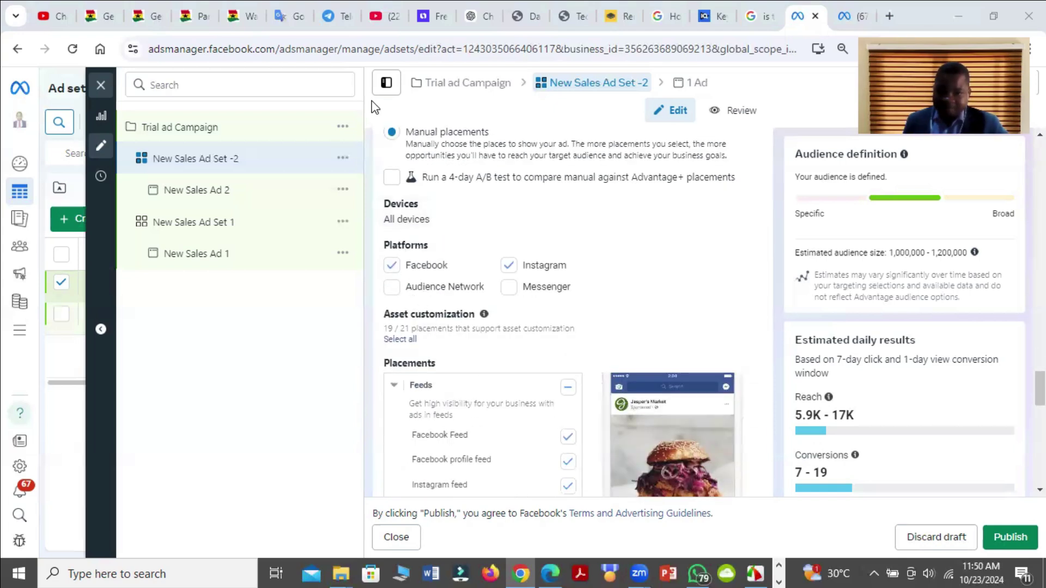
{"action": "scroll", "coordinate": [535, 294], "scroll_direction": "down", "scroll_amount": 2}
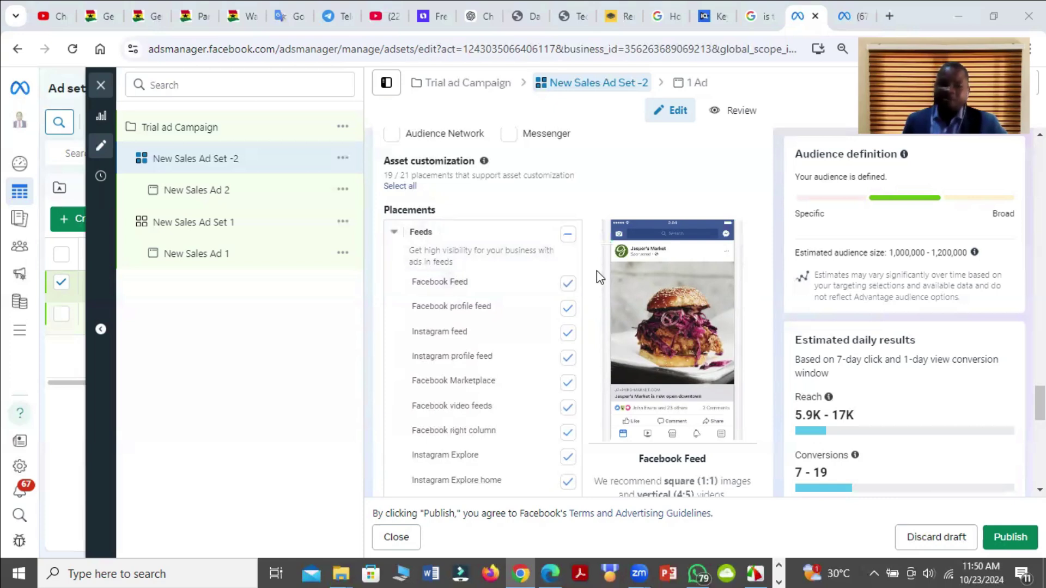
- View GIET New Ad Account's $11.40 billing balance in a new tab after two-factor verification
{"action": "mouse_move", "coordinate": [20, 245]}
{"action": "right_click", "coordinate": [22, 304]}
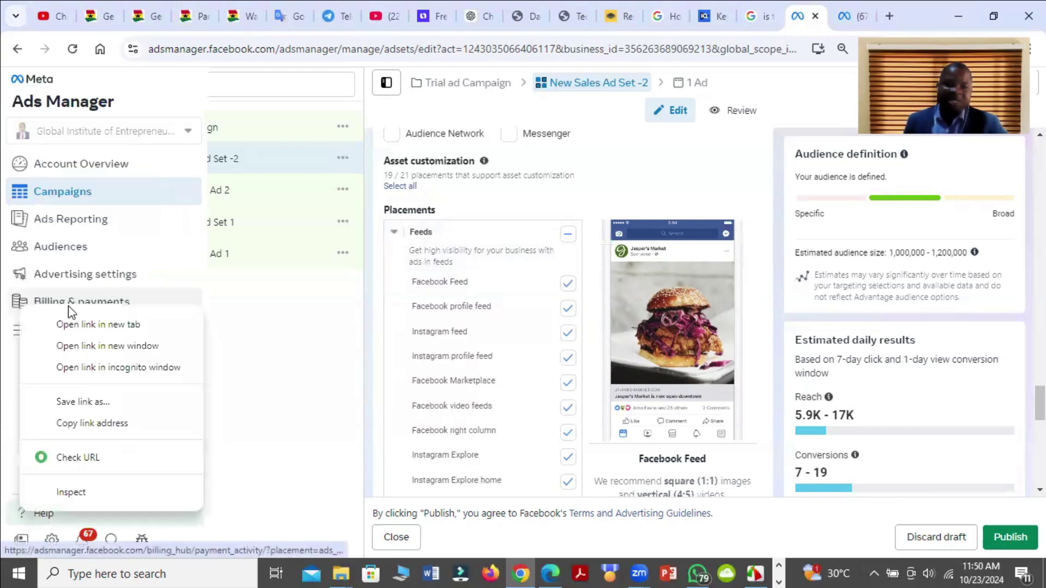
{"action": "left_click", "coordinate": [93, 325]}
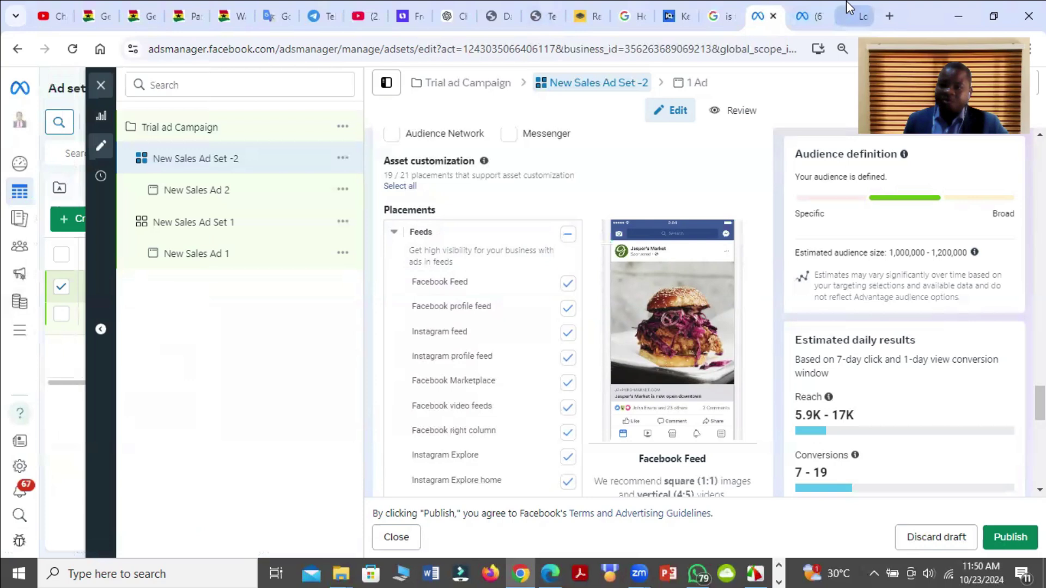
{"action": "left_click", "coordinate": [848, 10]}
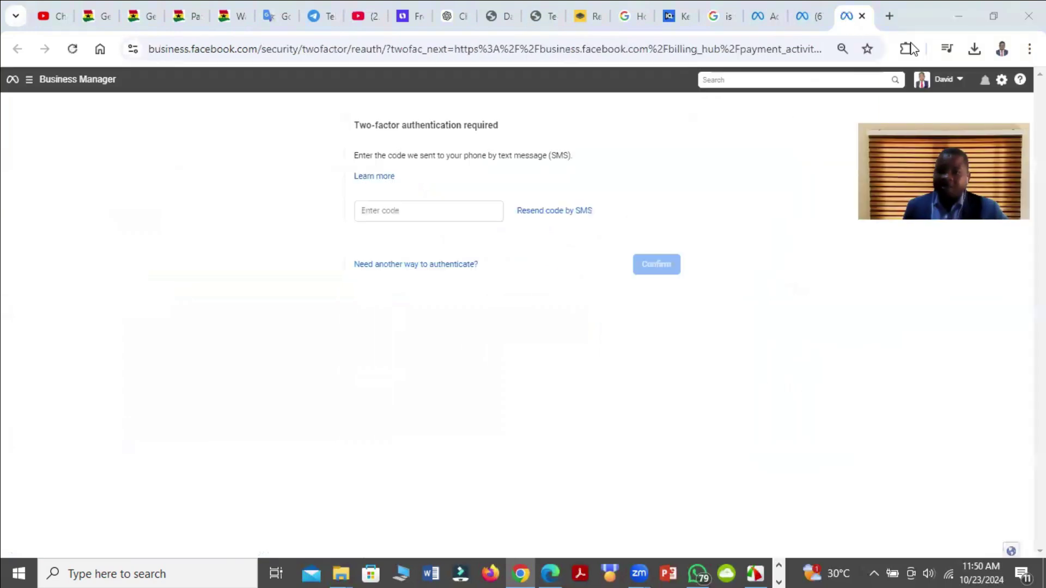
{"action": "left_click", "coordinate": [433, 213]}
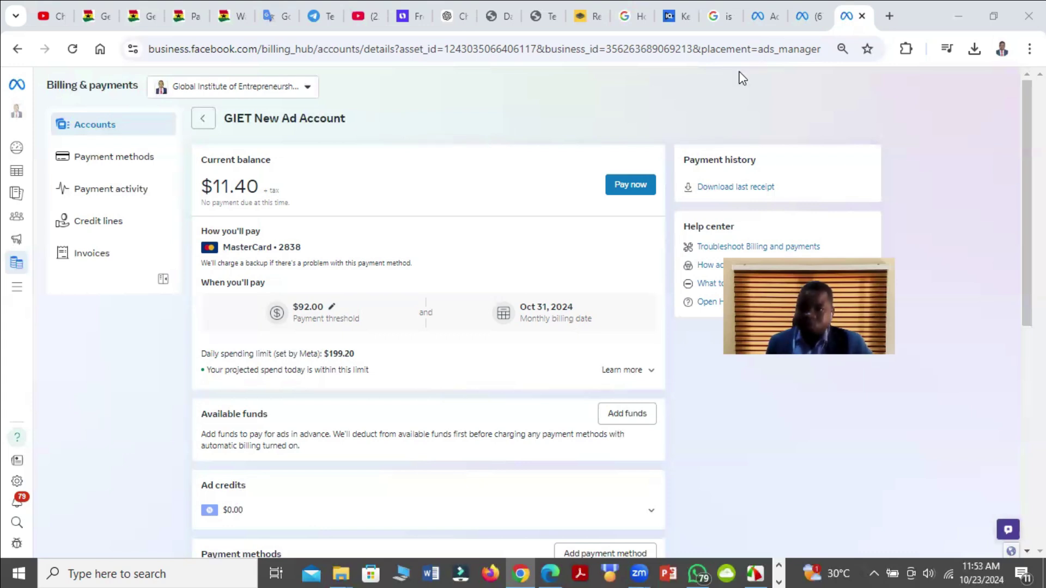
{"action": "left_click", "coordinate": [813, 8]}
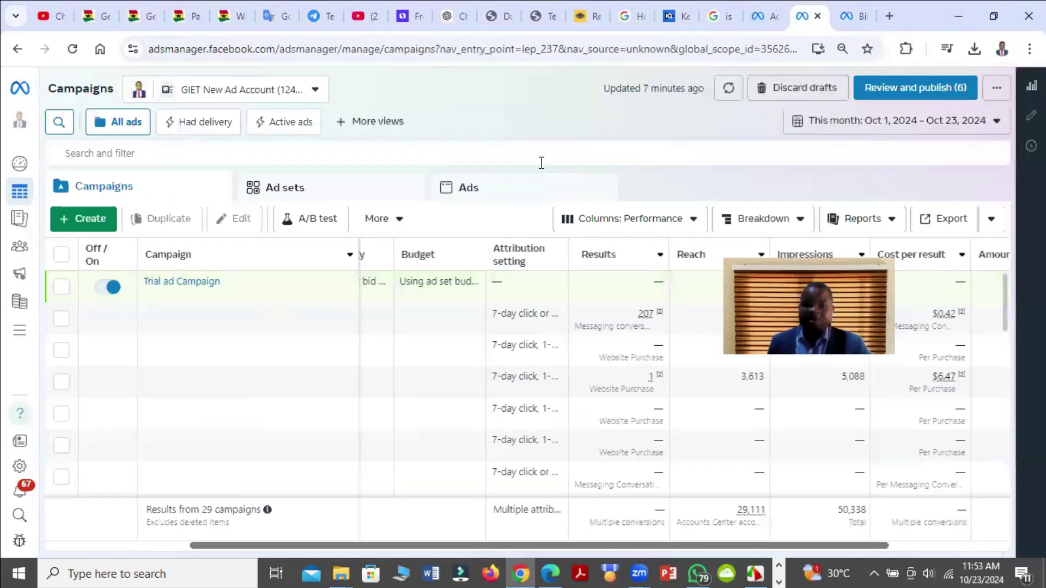
- Return to New Sales Ad Set -2's edit view with its Purchase conversion event
{"action": "left_click", "coordinate": [760, 6]}
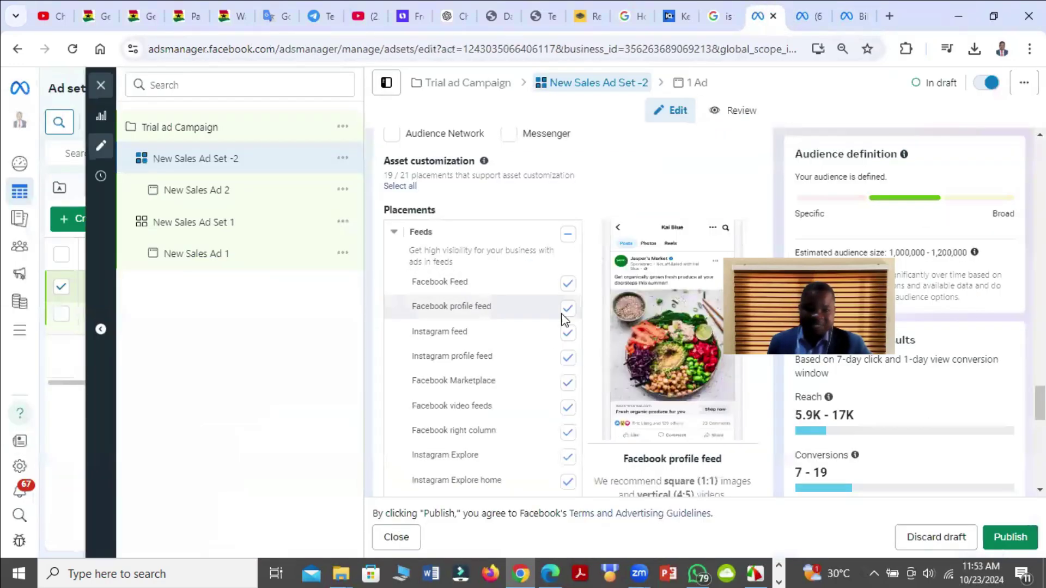
{"action": "scroll", "coordinate": [563, 315], "scroll_direction": "down", "scroll_amount": 4}
{"action": "scroll", "coordinate": [566, 308], "scroll_direction": "up", "scroll_amount": 5}
{"action": "scroll", "coordinate": [677, 248], "scroll_direction": "up", "scroll_amount": 5}
{"action": "scroll", "coordinate": [638, 241], "scroll_direction": "up", "scroll_amount": 5}
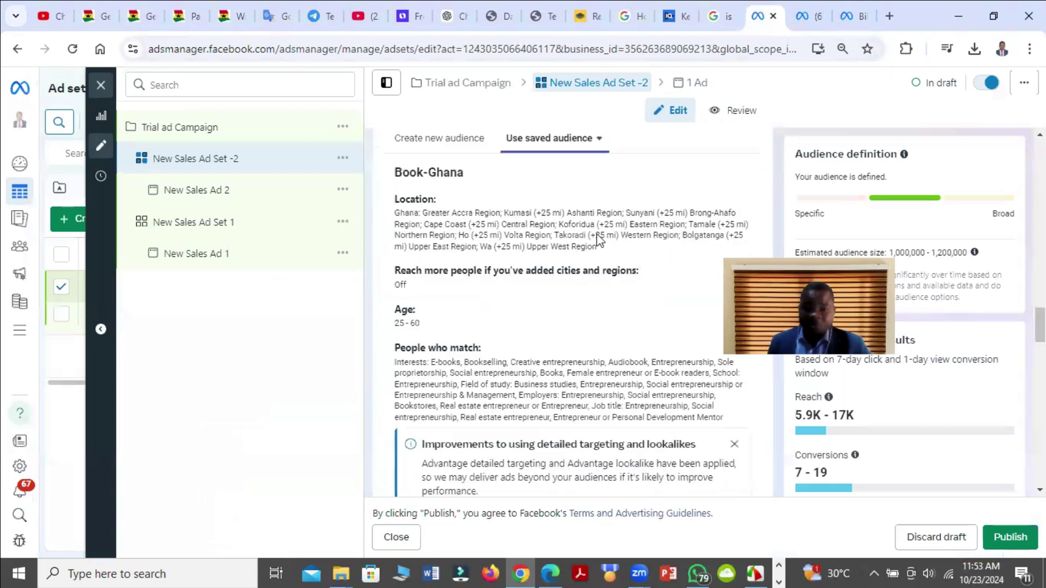
{"action": "scroll", "coordinate": [597, 234], "scroll_direction": "up", "scroll_amount": 5}
{"action": "scroll", "coordinate": [567, 242], "scroll_direction": "up", "scroll_amount": 2}
{"action": "scroll", "coordinate": [534, 250], "scroll_direction": "up", "scroll_amount": 2}
{"action": "scroll", "coordinate": [518, 251], "scroll_direction": "up", "scroll_amount": 2}
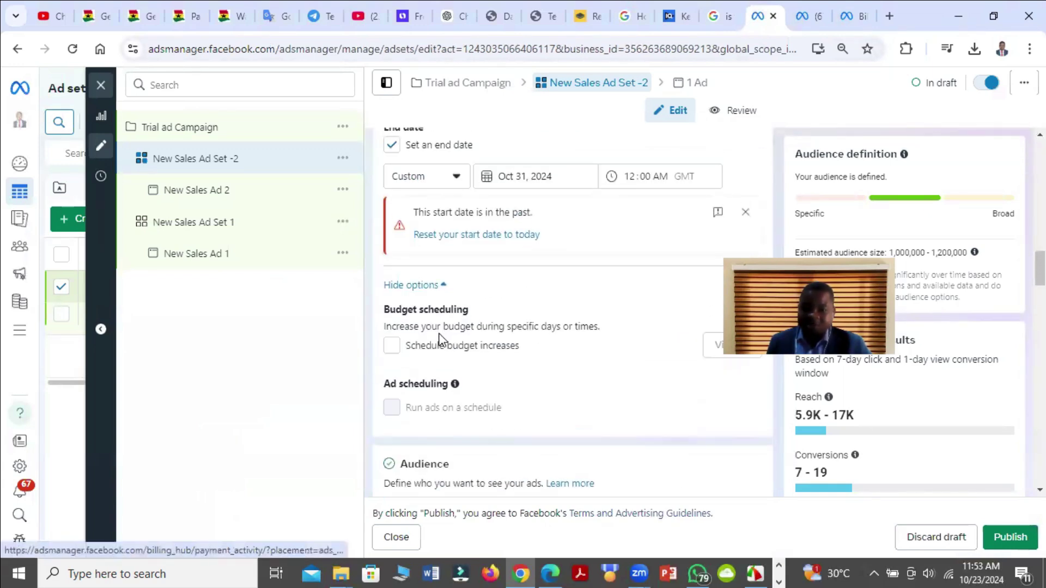
{"action": "scroll", "coordinate": [523, 319], "scroll_direction": "up", "scroll_amount": 5}
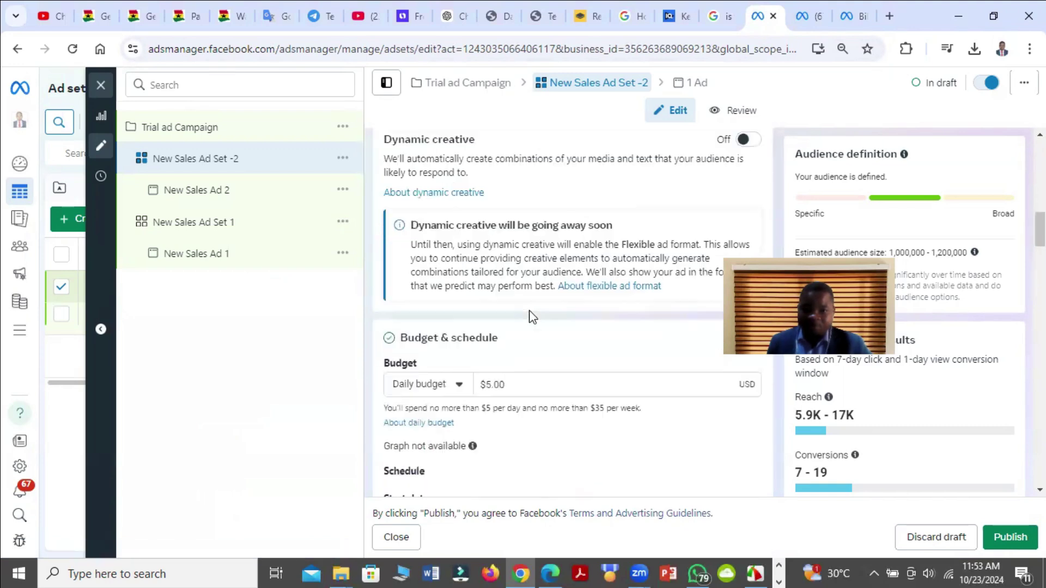
{"action": "scroll", "coordinate": [515, 310], "scroll_direction": "down", "scroll_amount": 3}
{"action": "scroll", "coordinate": [516, 307], "scroll_direction": "up", "scroll_amount": 3}
{"action": "scroll", "coordinate": [515, 304], "scroll_direction": "up", "scroll_amount": 1}
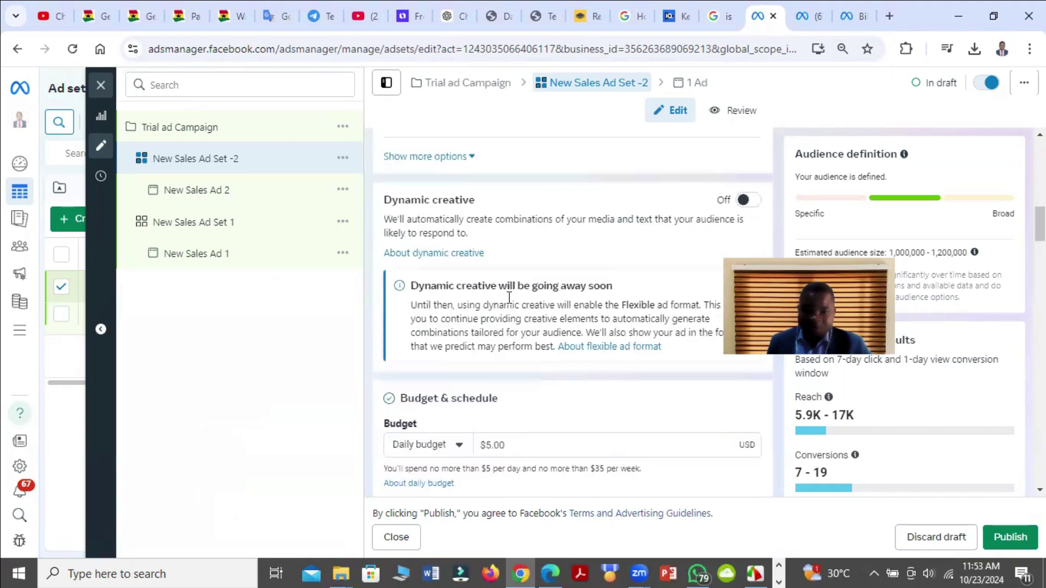
{"action": "scroll", "coordinate": [510, 301], "scroll_direction": "up", "scroll_amount": 2}
{"action": "scroll", "coordinate": [432, 264], "scroll_direction": "up", "scroll_amount": 1}
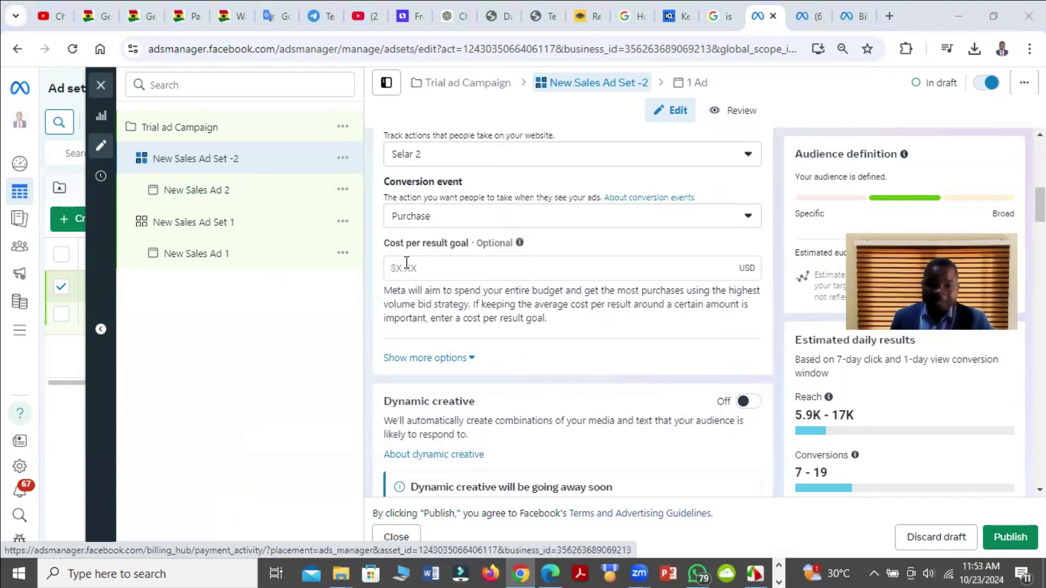
{"action": "scroll", "coordinate": [446, 264], "scroll_direction": "up", "scroll_amount": 2}
{"action": "scroll", "coordinate": [448, 269], "scroll_direction": "down", "scroll_amount": 2}
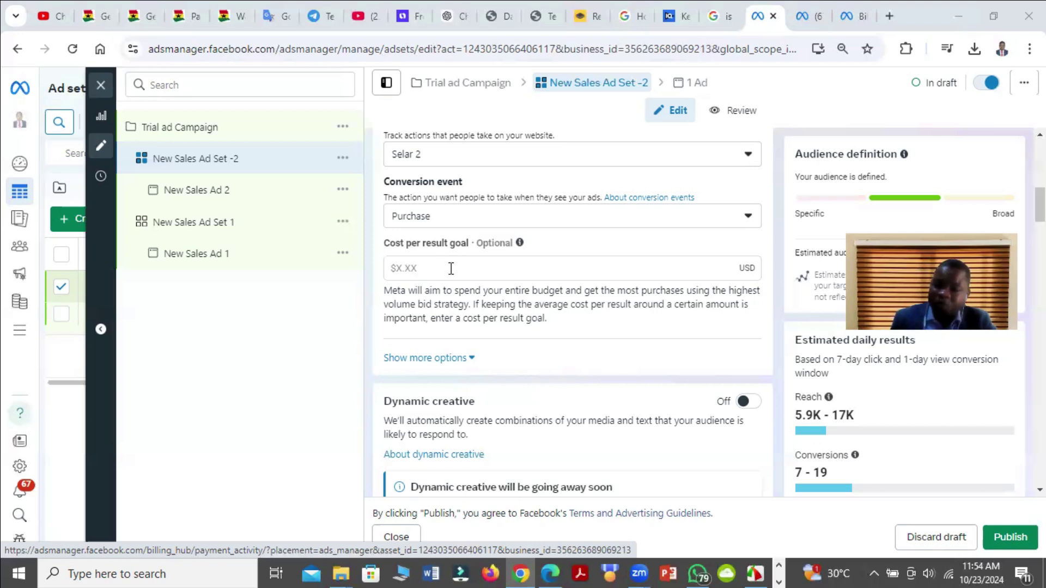
- Place the cursor in New Sales Ad Set -2's blank optional Cost per result goal field
{"action": "left_click", "coordinate": [417, 266]}
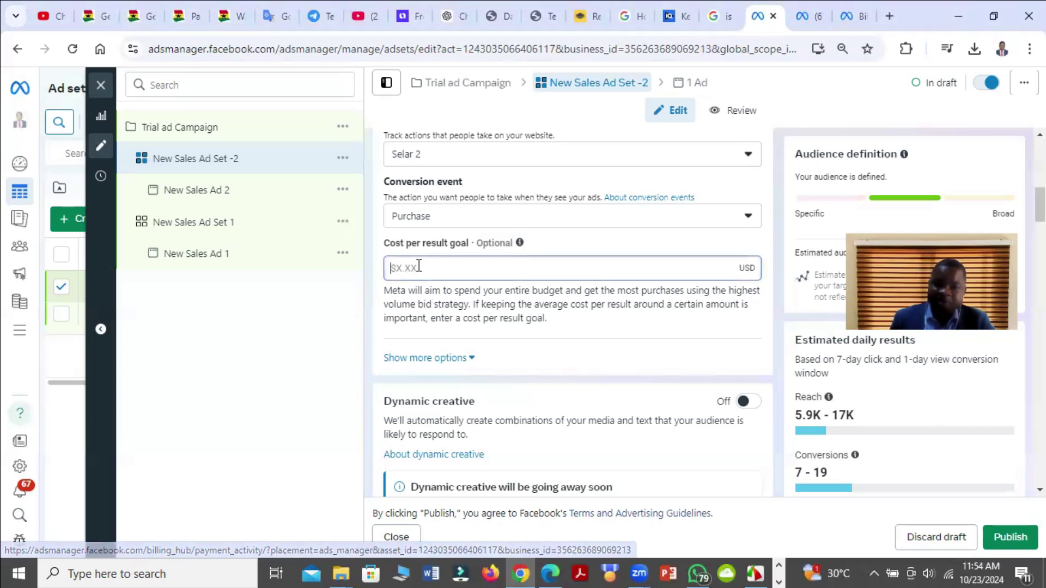